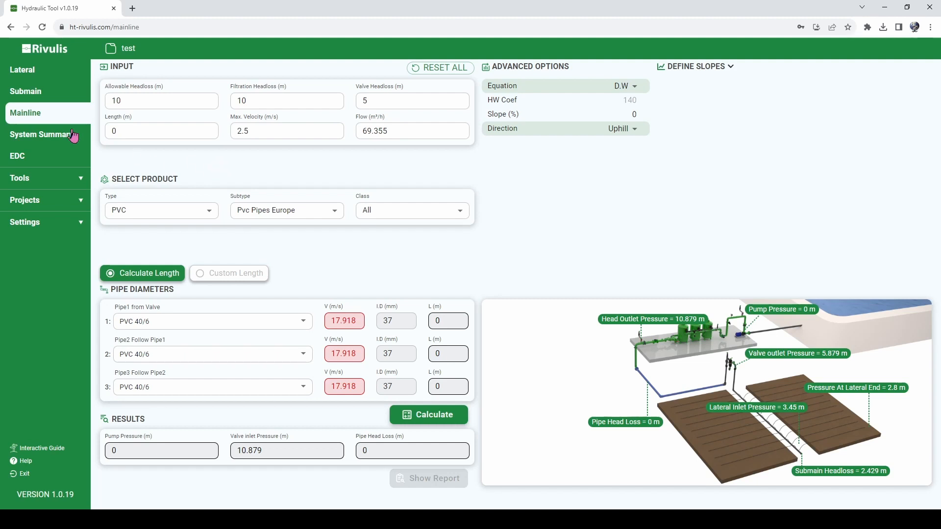
- Check the submain's total flow against the flow input of the mainline
left_click(18, 93)
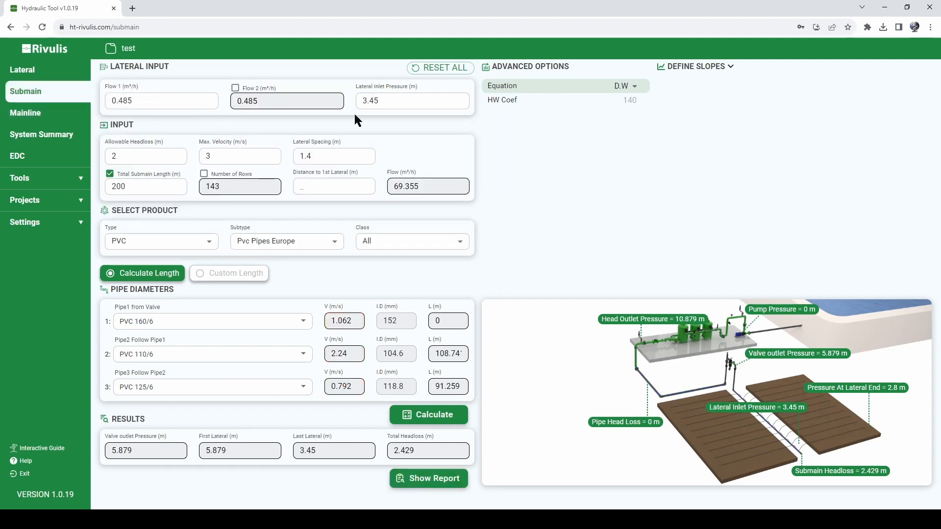
double_click(423, 189)
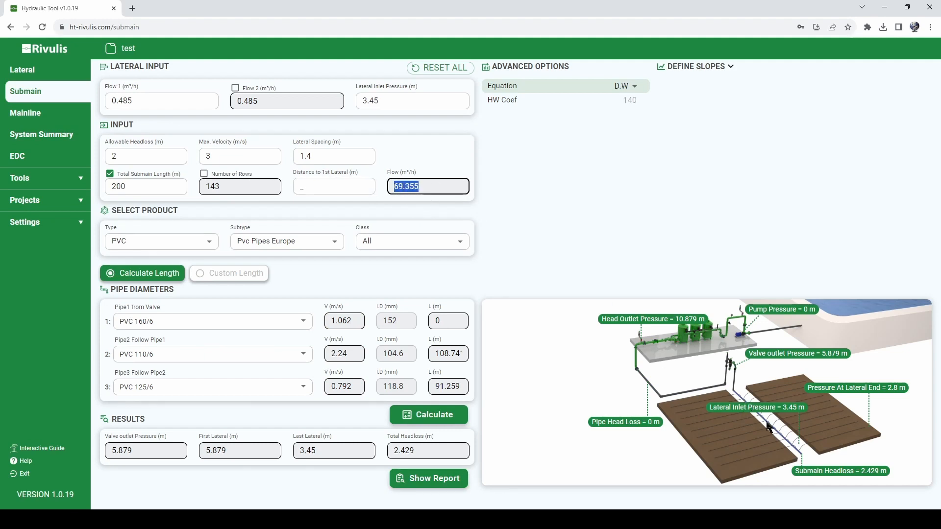
left_click(39, 119)
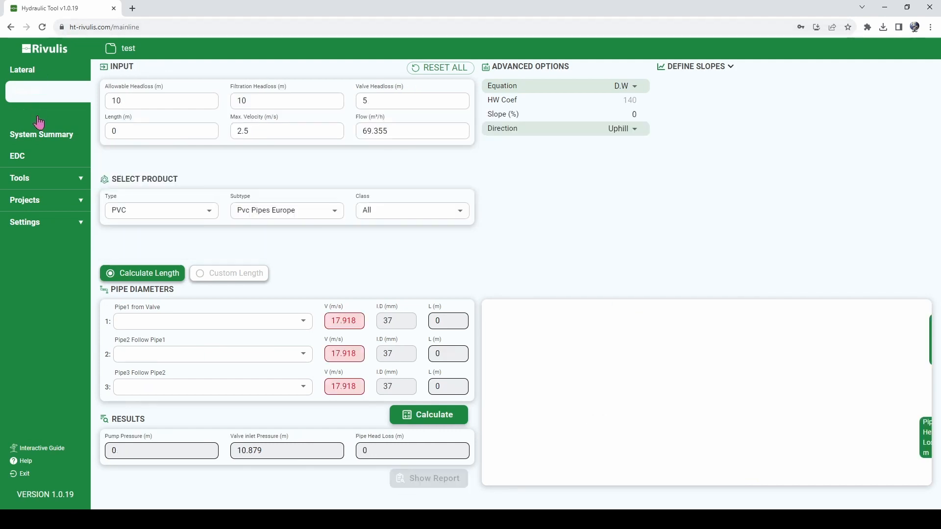
double_click(416, 131)
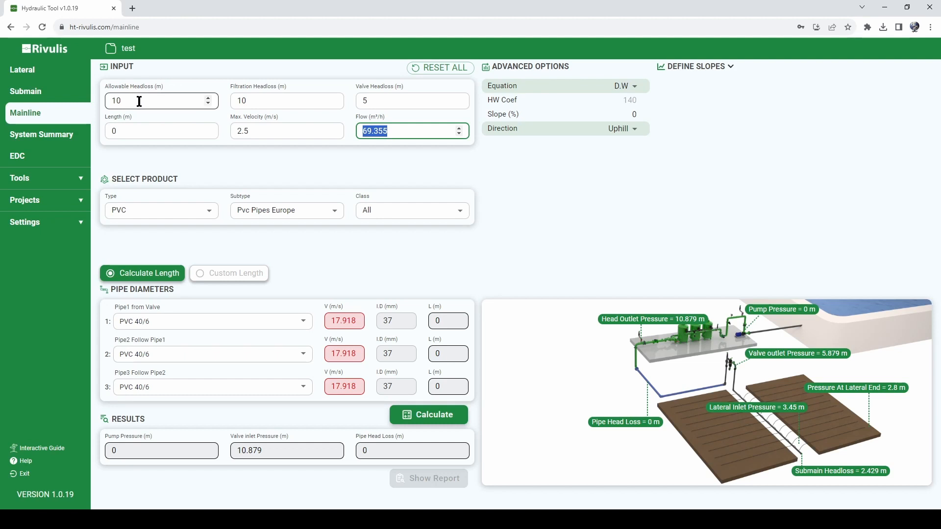
- Set the mainline's filtration headloss to 5 m and its length to 500 m
left_click_drag(136, 100, 90, 102)
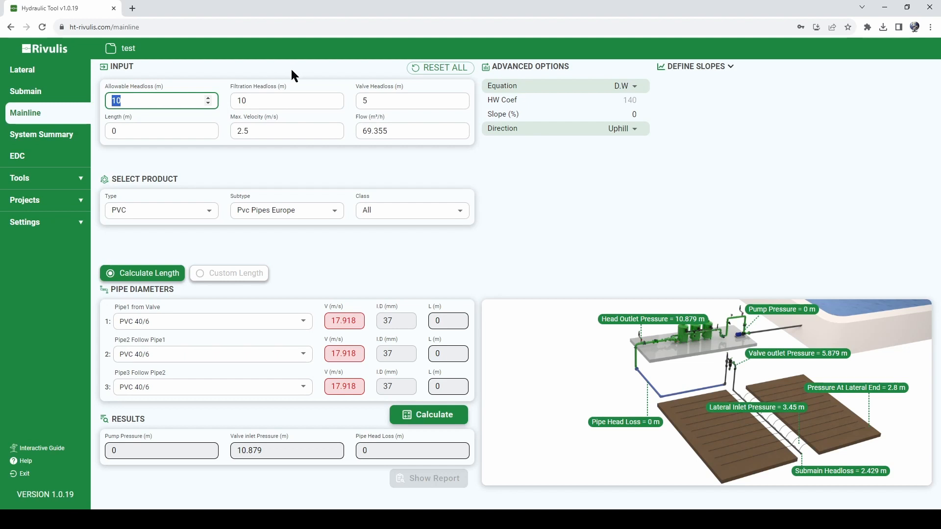
left_click(267, 97)
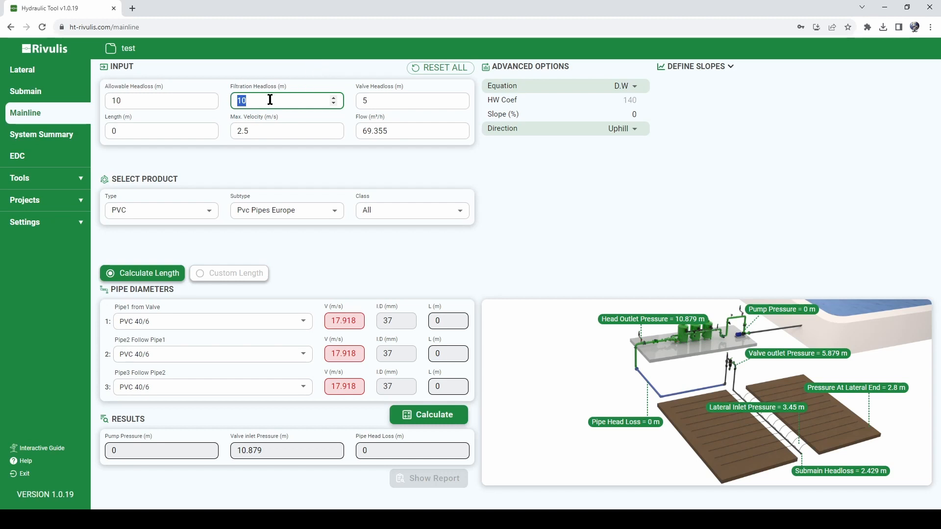
type("5")
left_click(566, 196)
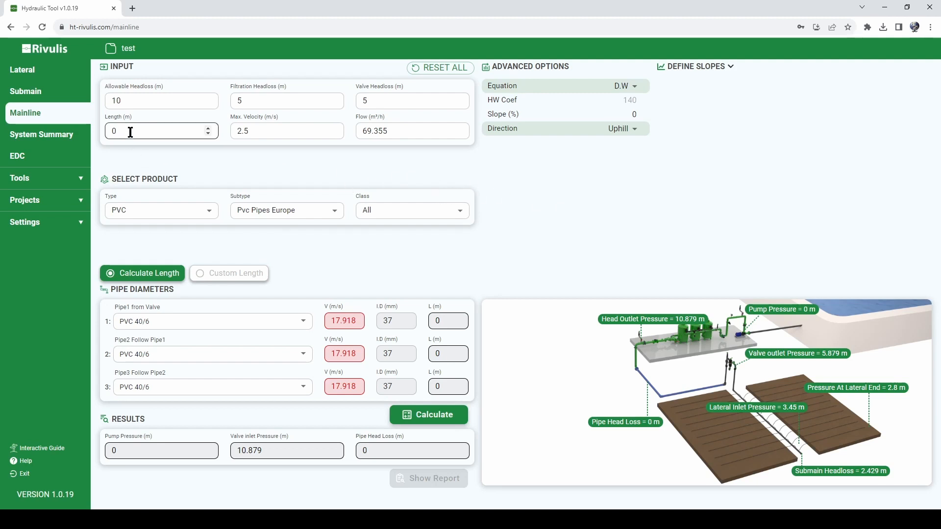
left_click(175, 128)
type("500")
left_click(279, 162)
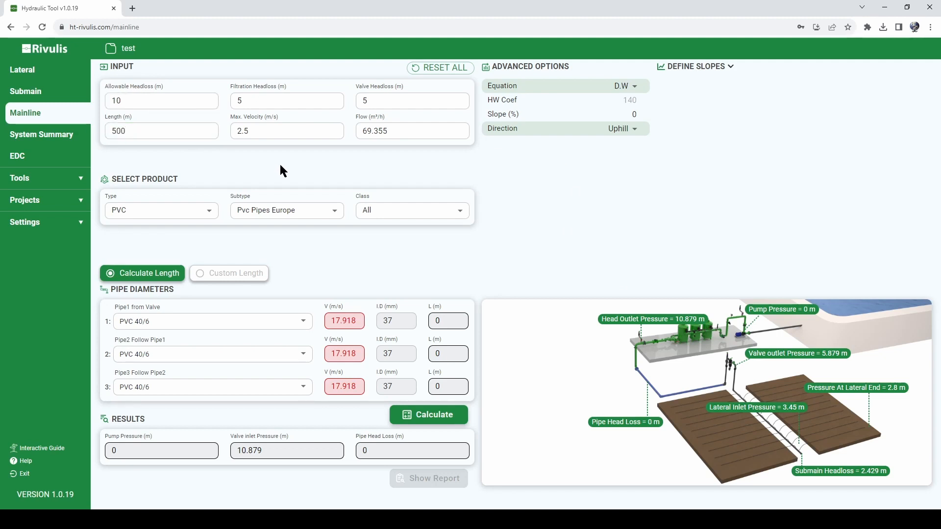
- Review the mainline's maximum velocity and flow inputs
left_click(282, 130)
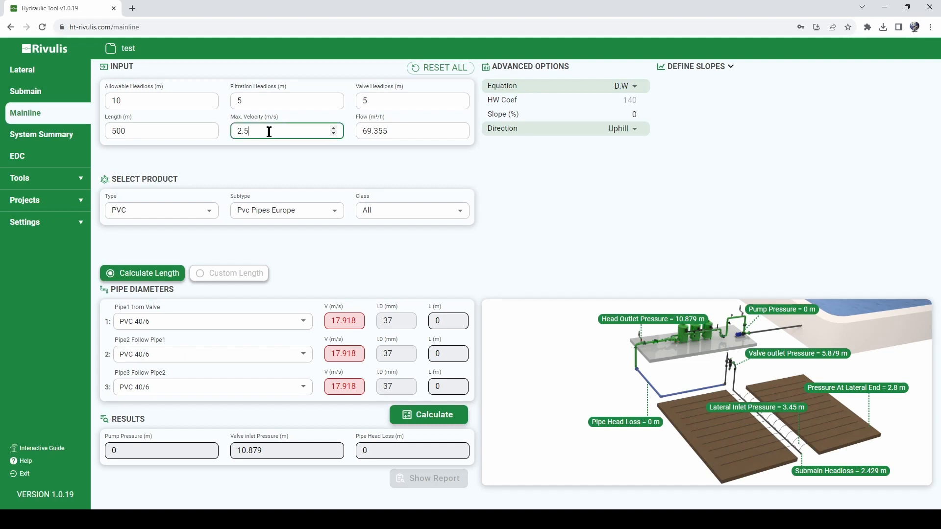
left_click(281, 158)
left_click(460, 130)
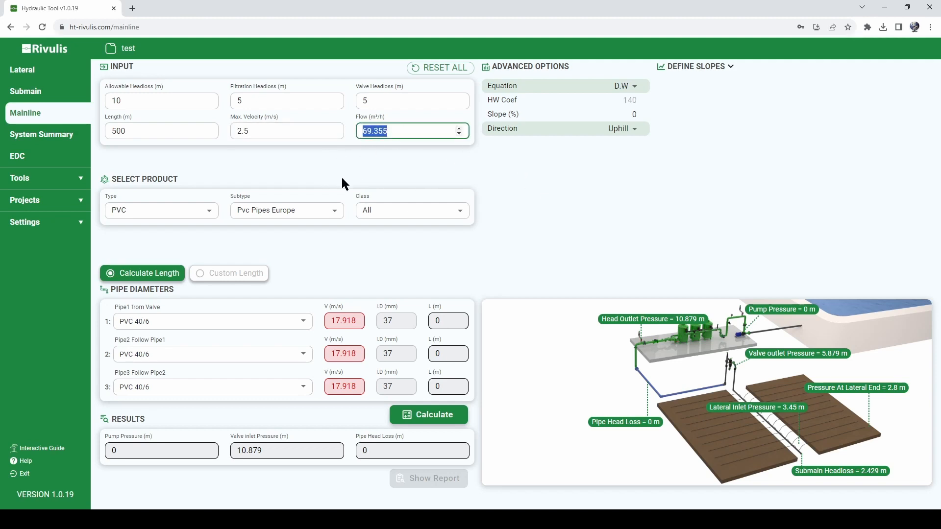
left_click(333, 166)
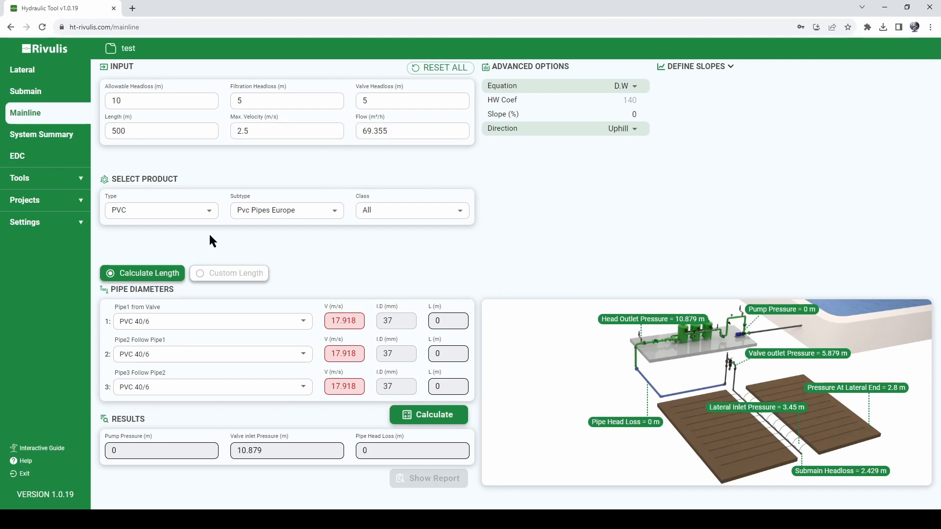
- Choose PVC pipe of the Pvc Pipes Europe subtype for the mainline and run the calculation
left_click(190, 215)
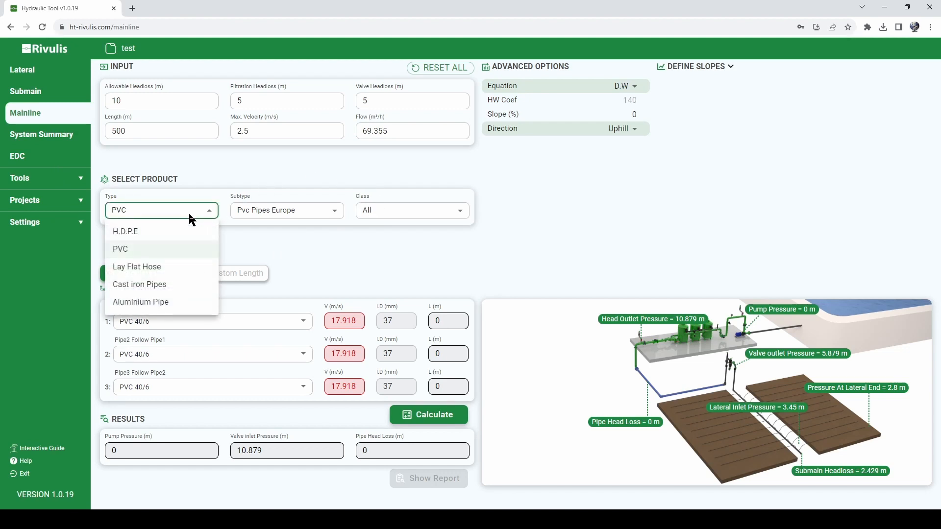
left_click(129, 250)
left_click(281, 211)
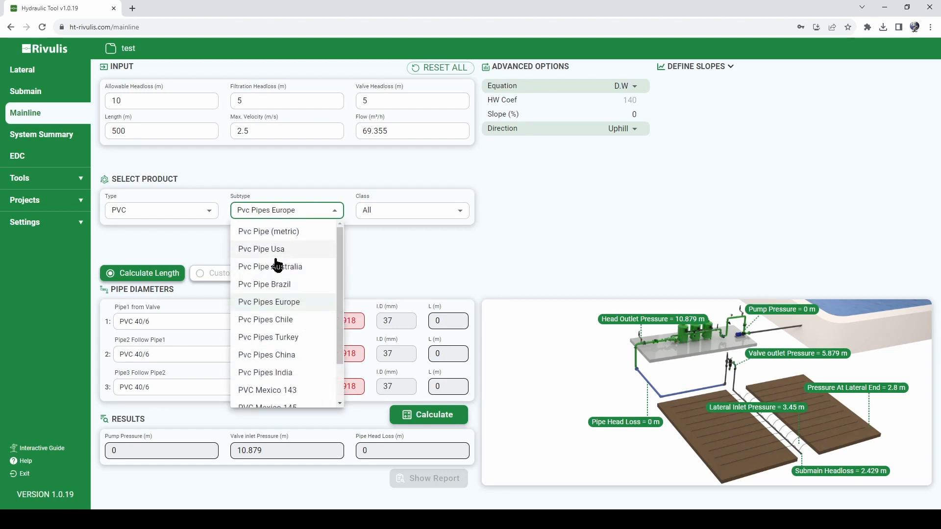
left_click(272, 302)
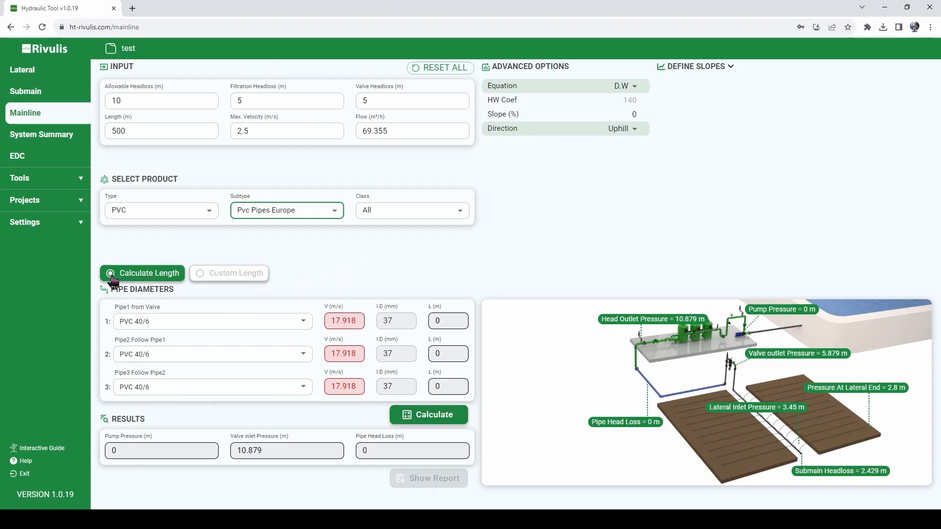
left_click(428, 415)
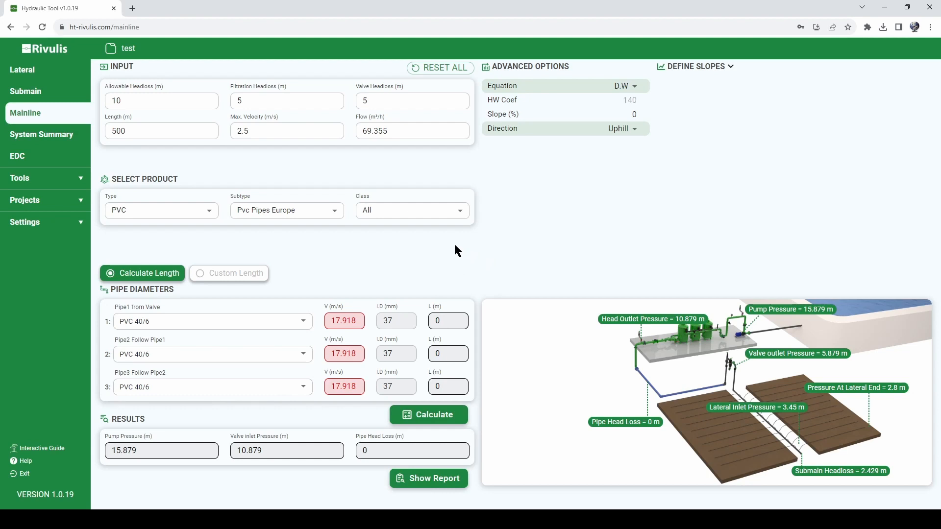
double_click(331, 321)
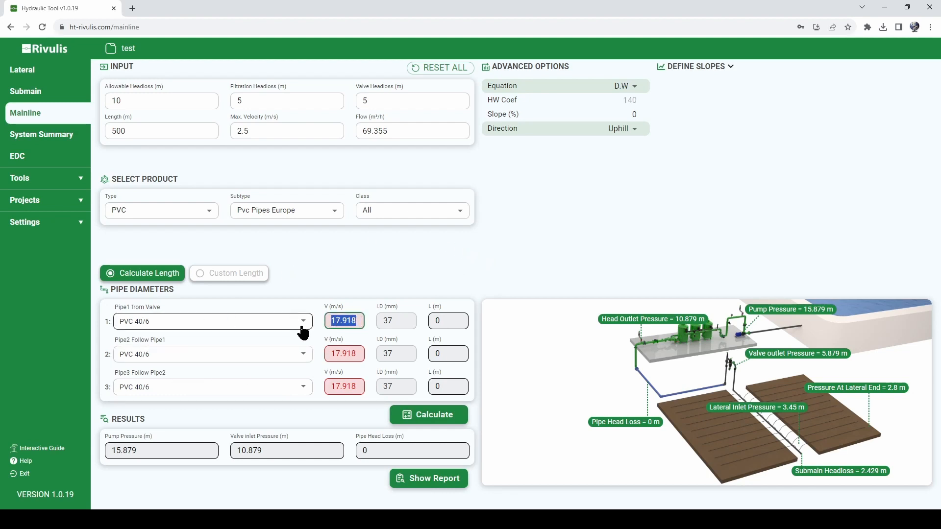
left_click(303, 333)
scroll(304, 166, "down", 2)
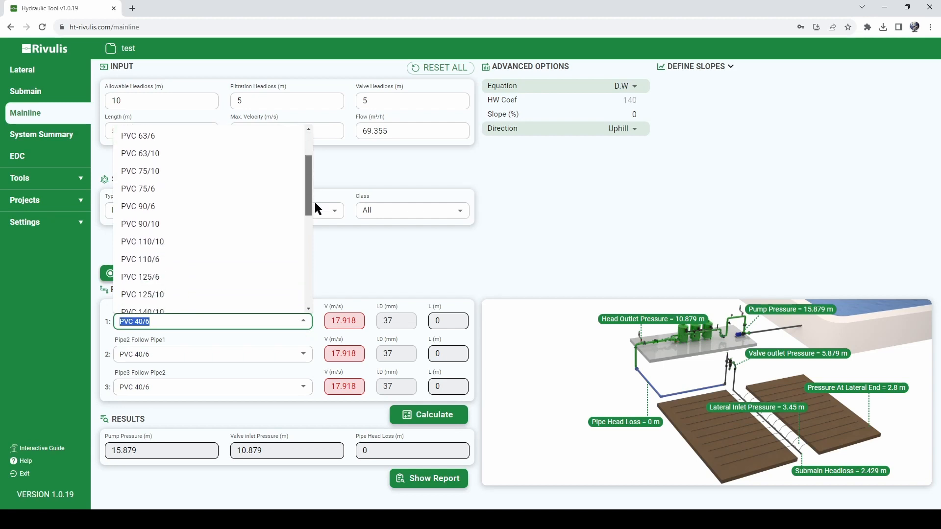
scroll(314, 205, "down", 1)
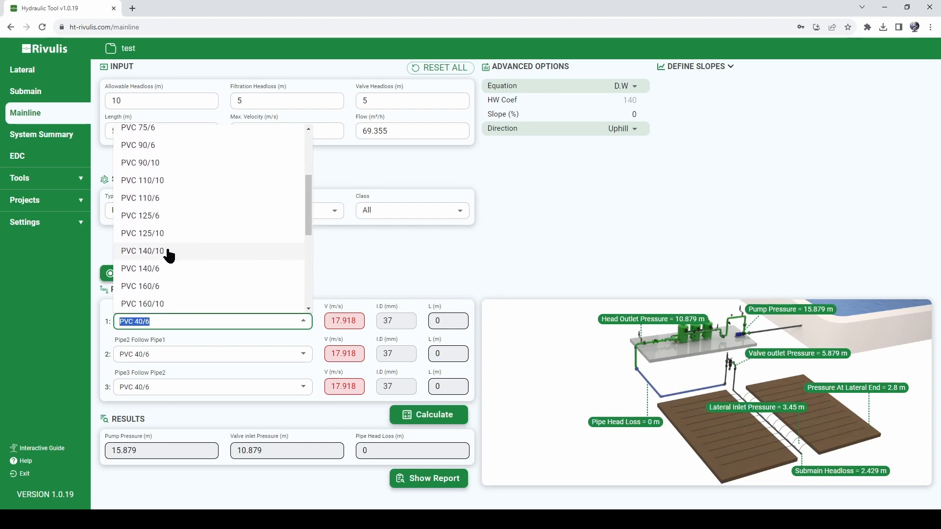
left_click(371, 263)
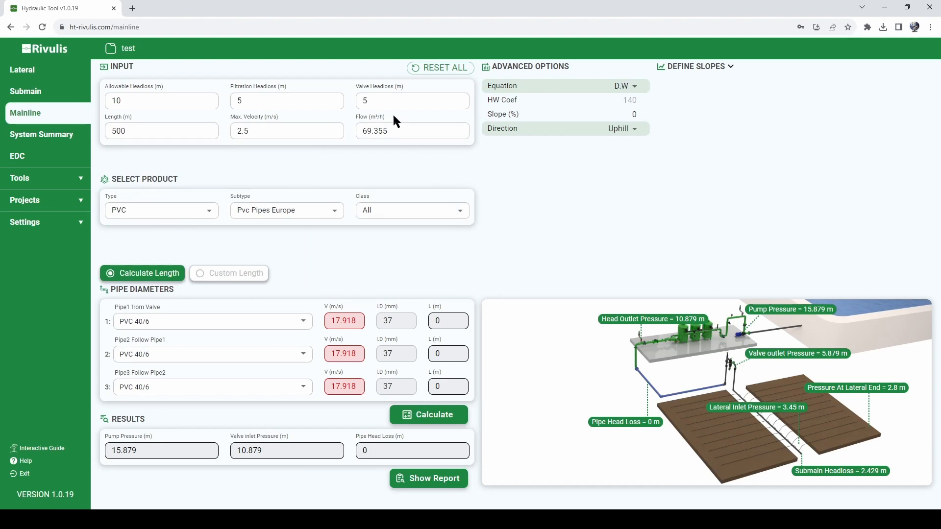
- Limit the mainline pipes to class 6PVC and recalculate
left_click(449, 214)
left_click(393, 251)
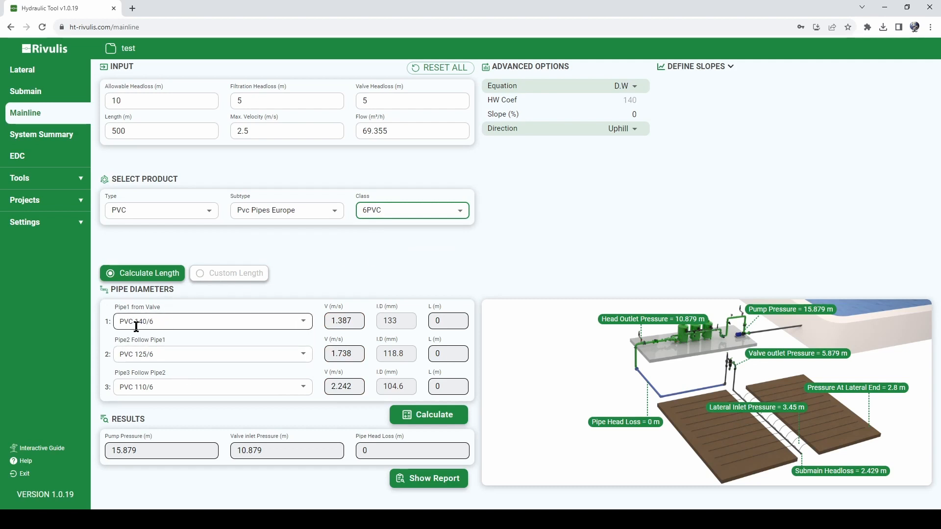
left_click(426, 419)
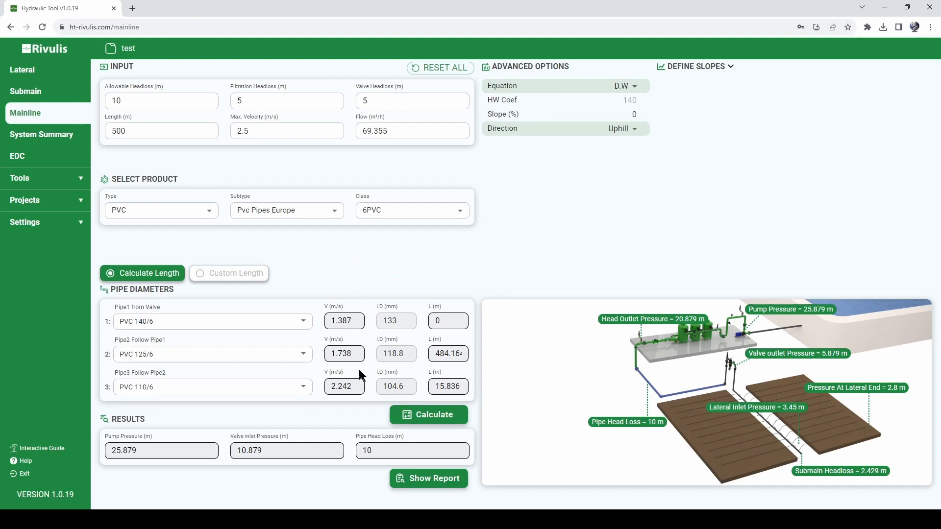
- Examine the calculated lengths of the second and third mainline pipes
left_click_drag(435, 354, 471, 352)
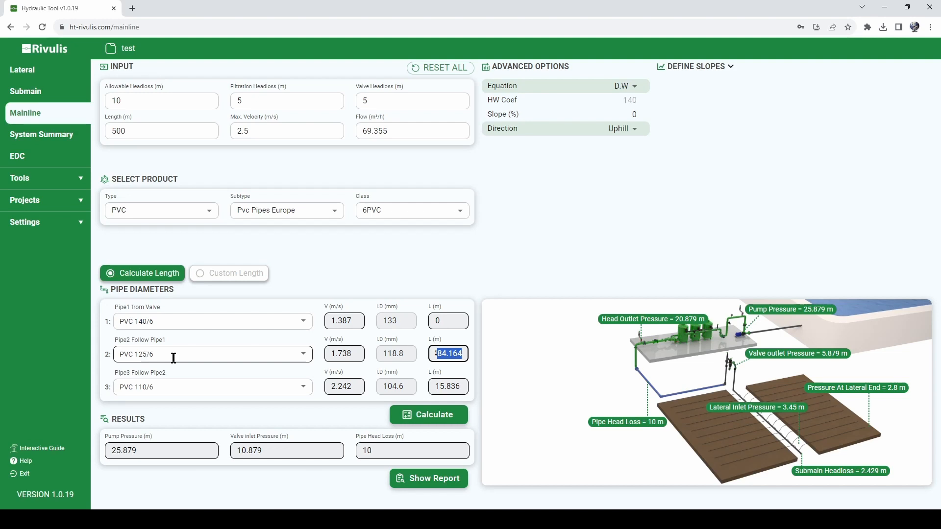
left_click_drag(434, 387, 483, 380)
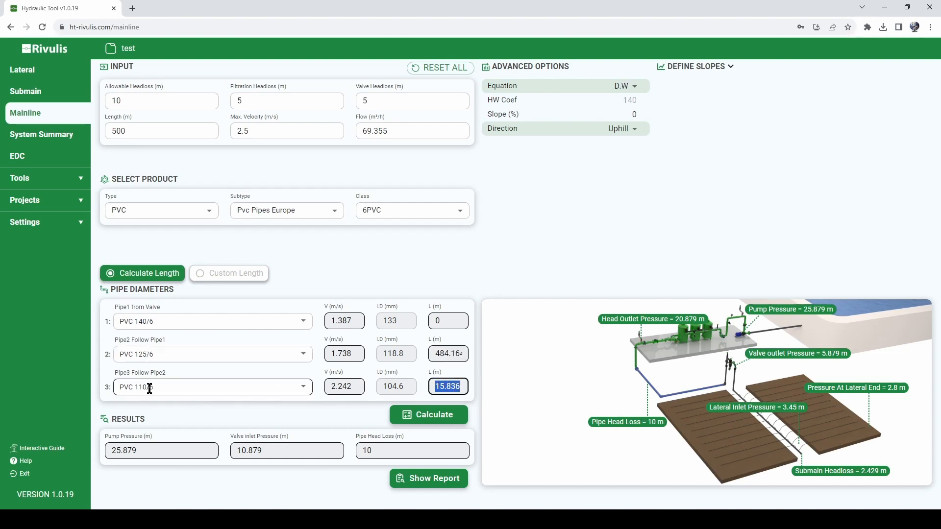
left_click(689, 243)
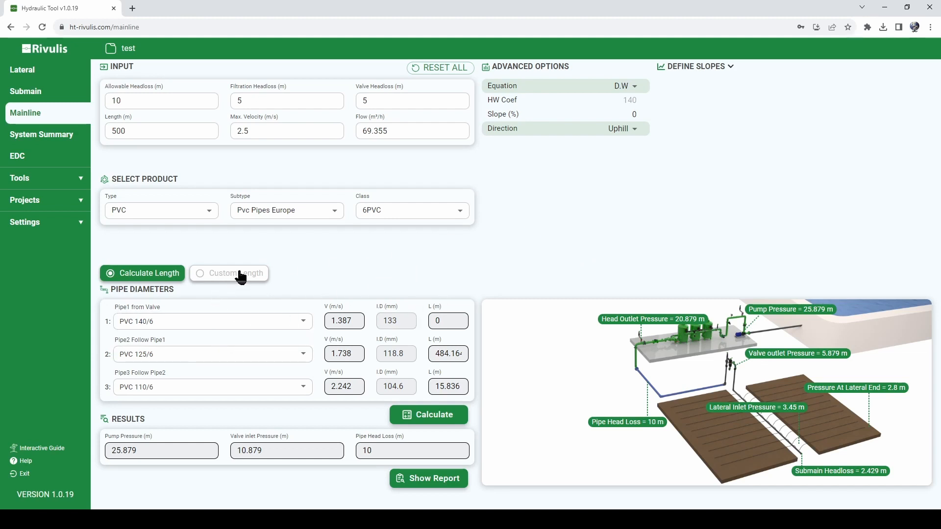
- Switch to custom pipe lengths, set the second and third pipes to 250 m each, and recalculate the mainline
left_click(230, 278)
left_click(445, 353)
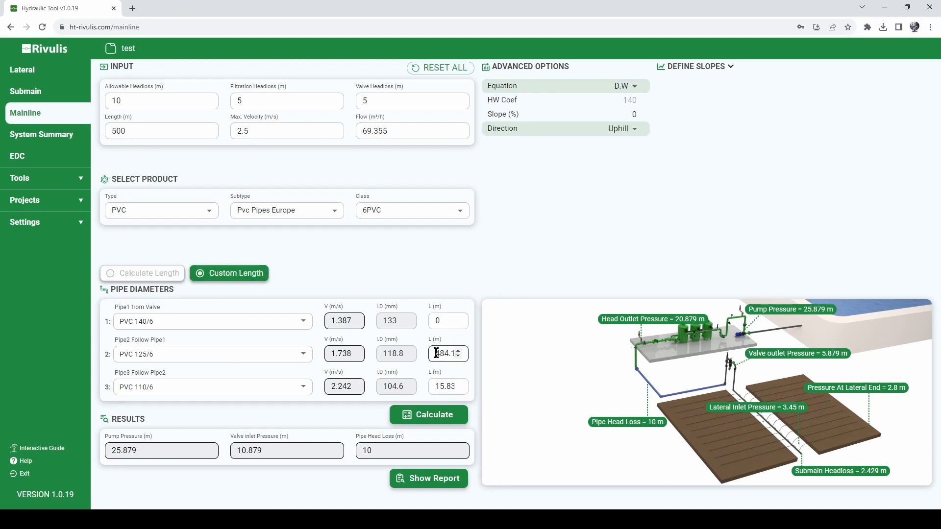
left_click(437, 352)
left_click_drag(437, 352, 579, 343)
type("250")
left_click_drag(435, 386, 553, 386)
type("250")
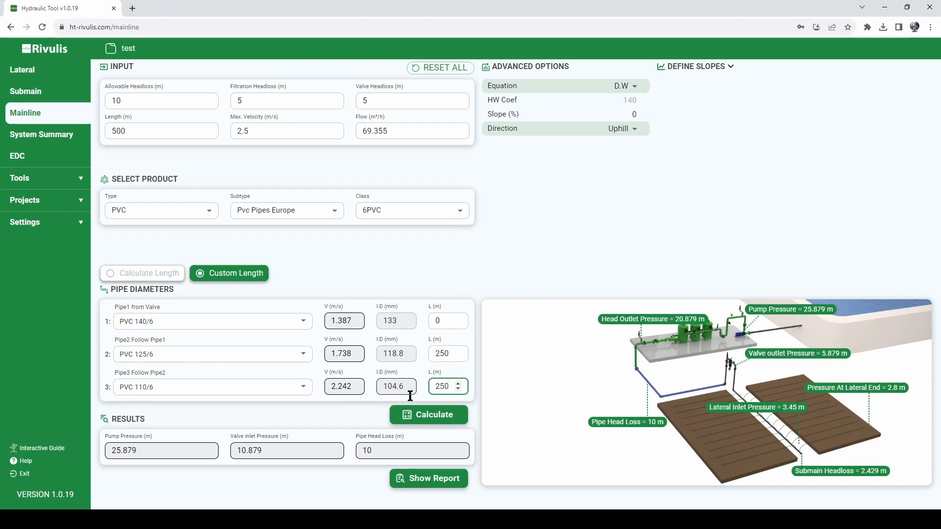
left_click(438, 419)
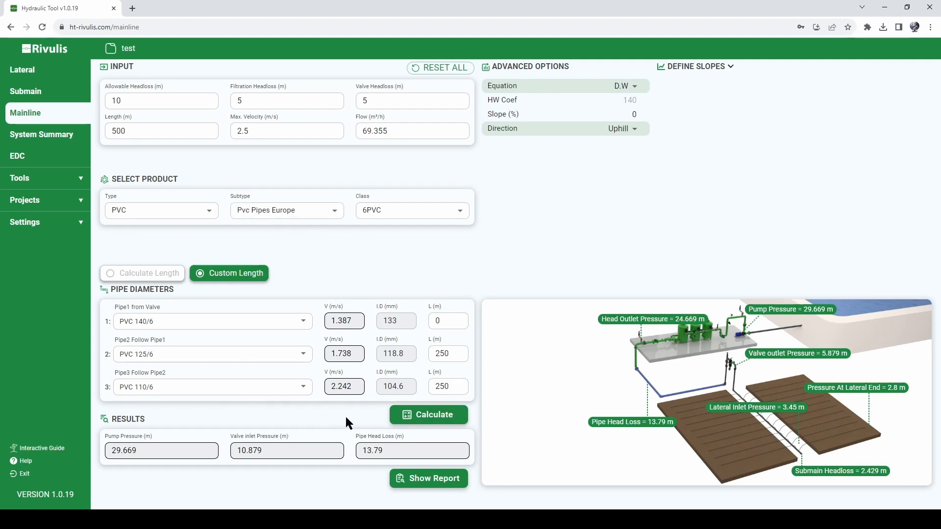
- Examine the resulting pump pressure and pipe head loss in the results and the system diagram
left_click_drag(156, 448, 102, 461)
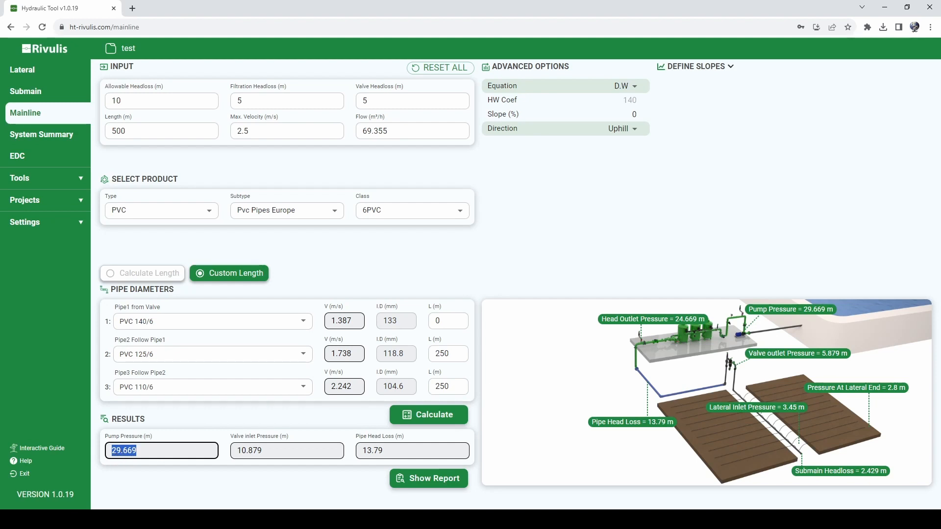
left_click(804, 308)
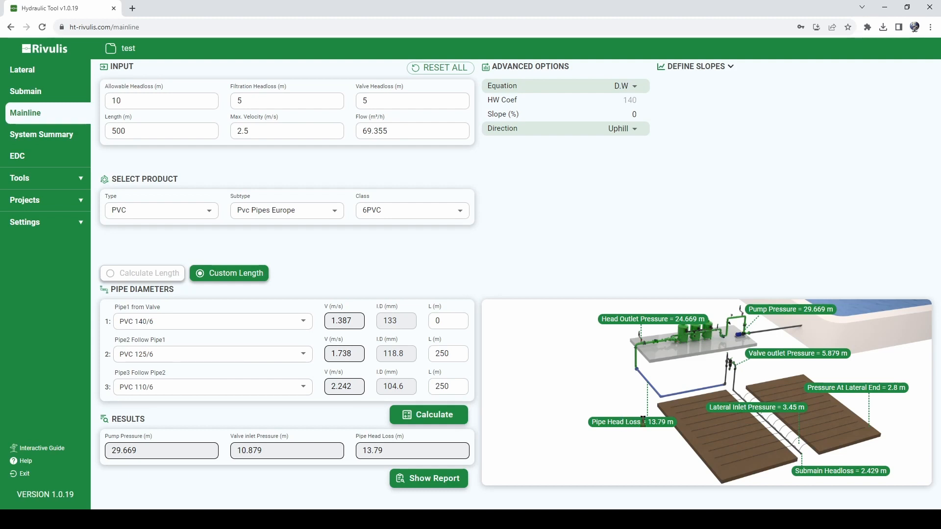
left_click_drag(647, 422, 679, 425)
left_click_drag(405, 452, 340, 464)
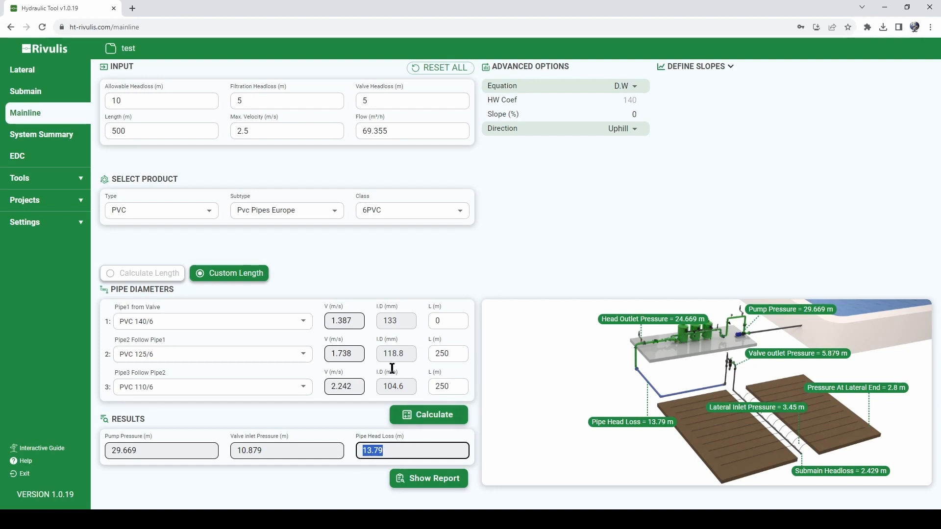
- Set the second pipe's length to 400 m and the third pipe's to 100 m, and recalculate the mainline
double_click(433, 353)
type("400")
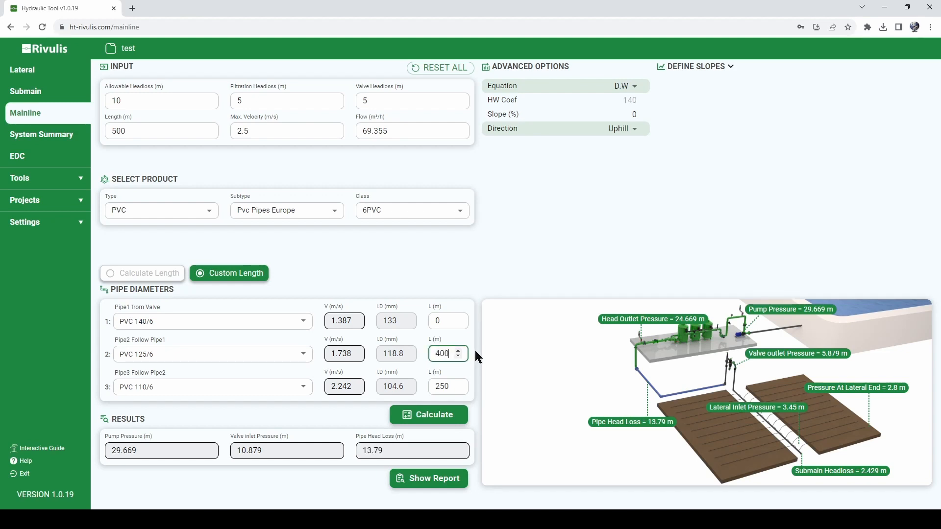
double_click(441, 386)
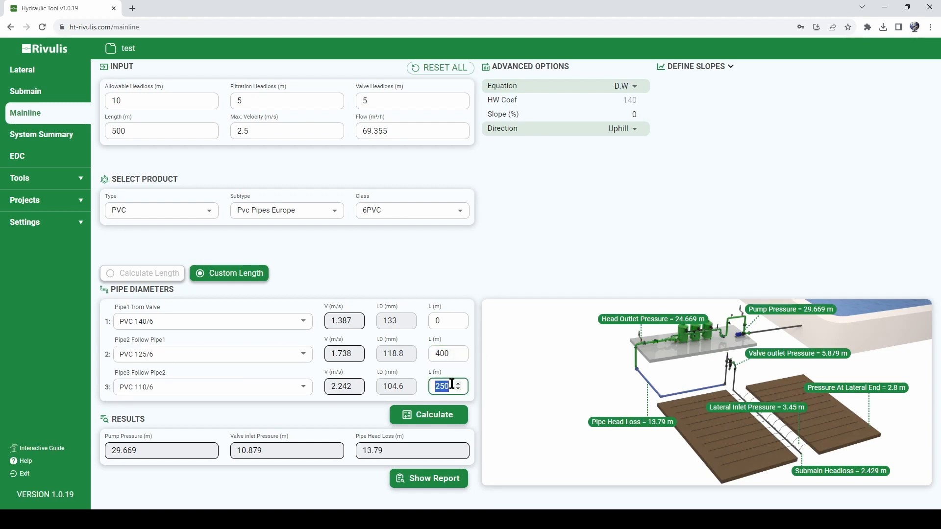
type("100")
left_click(429, 414)
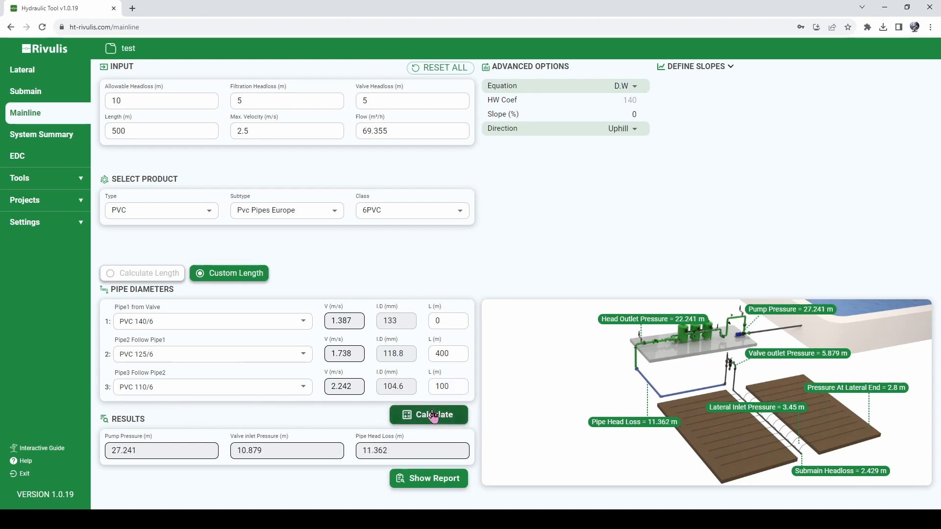
- Compare the resulting pipe head loss with the mainline's allowable headloss
left_click_drag(431, 449, 307, 462)
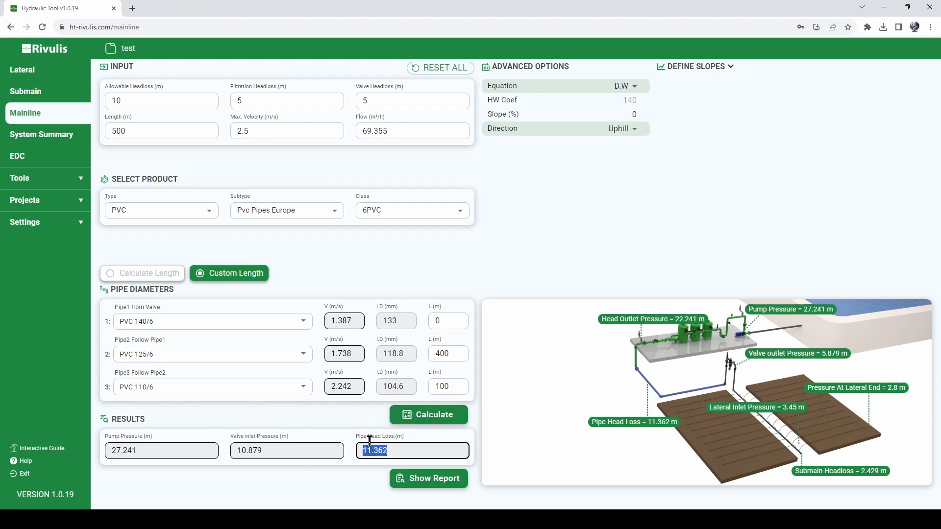
left_click(595, 229)
left_click_drag(130, 100, 108, 106)
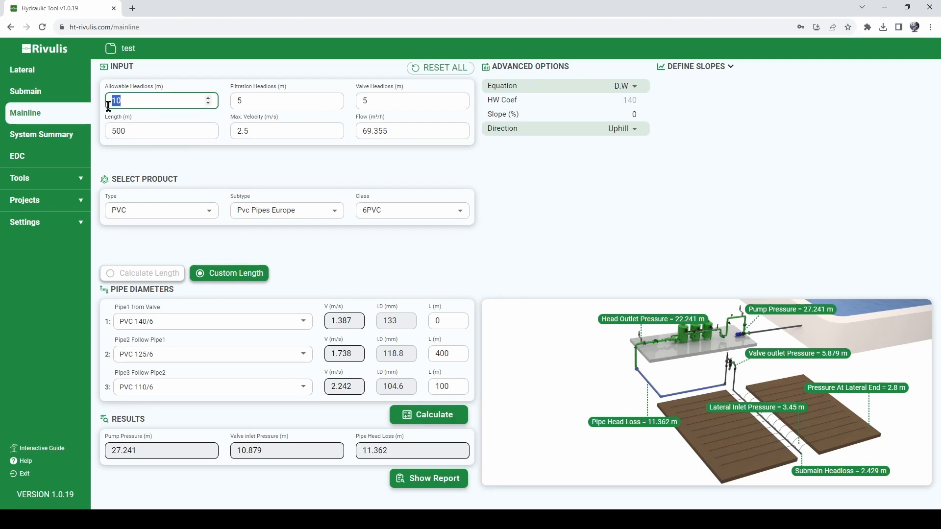
- Keep custom pipe lengths, set the second pipe to 500 m and the third to 0 m, and recalculate the mainline
left_click(143, 275)
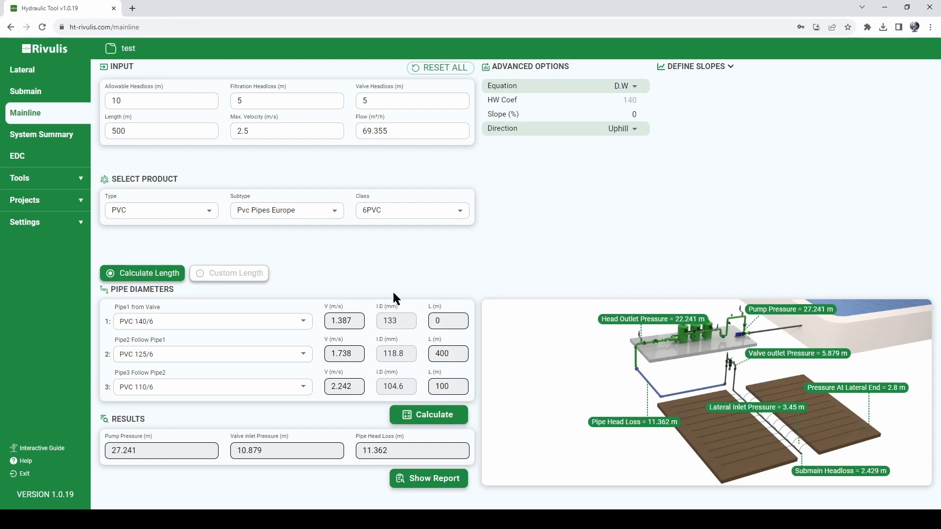
left_click(230, 278)
left_click_drag(437, 353, 490, 353)
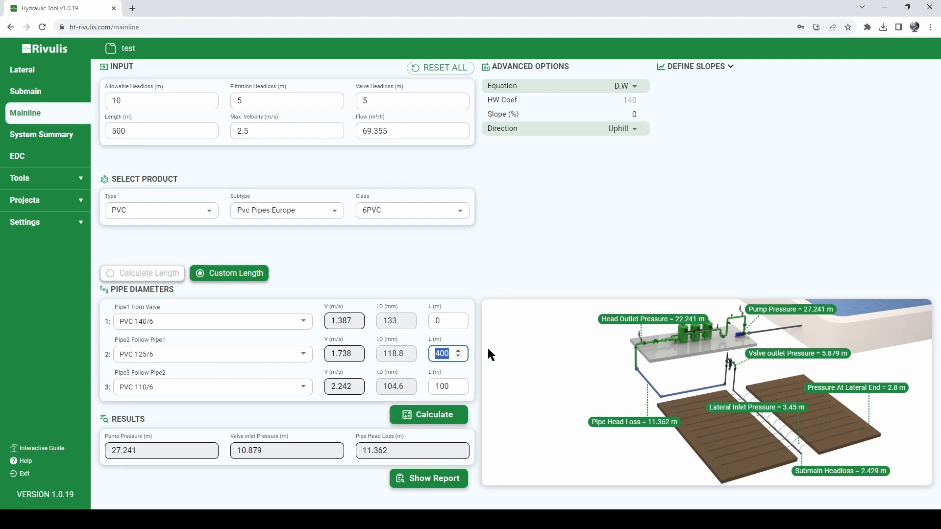
type("500")
double_click(429, 388)
type("0")
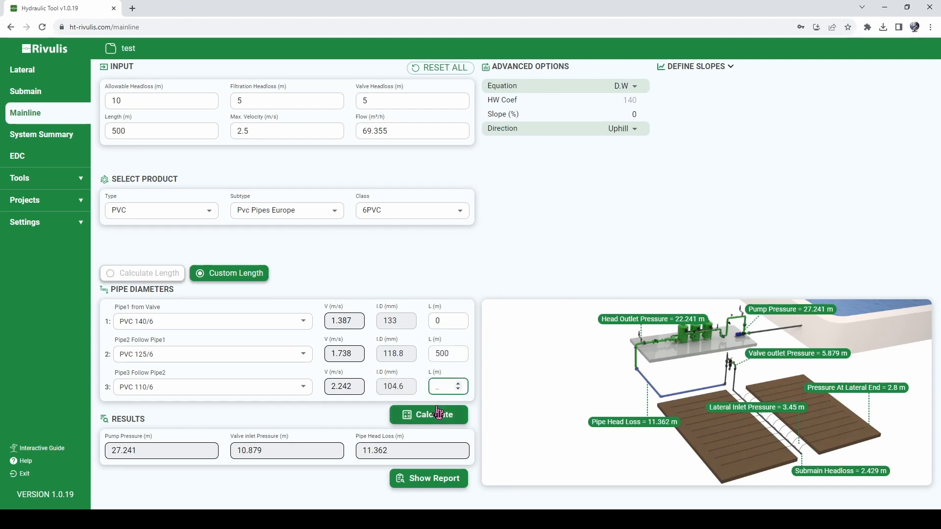
left_click(434, 416)
- Check the pipe head loss against the allowable headloss, and review the pump pressure and the valve's inlet and outlet pressures
left_click_drag(387, 452, 352, 455)
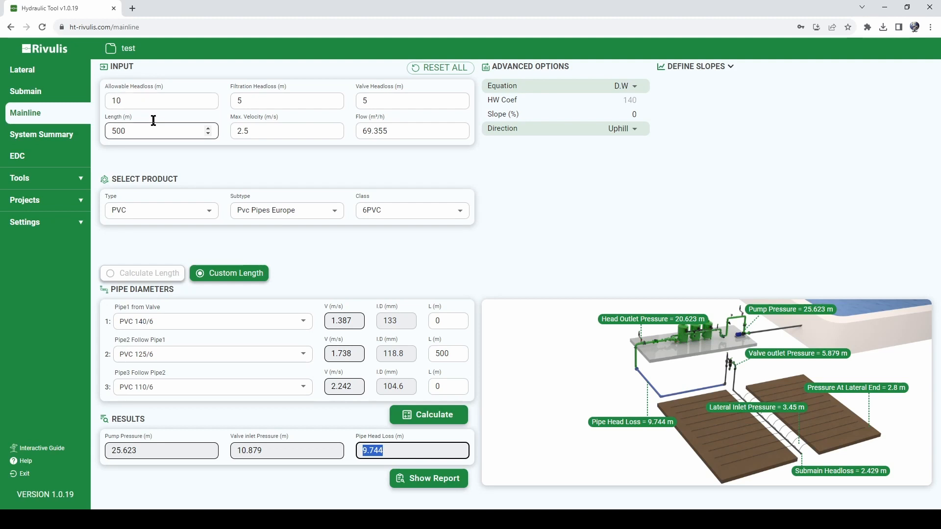
double_click(145, 102)
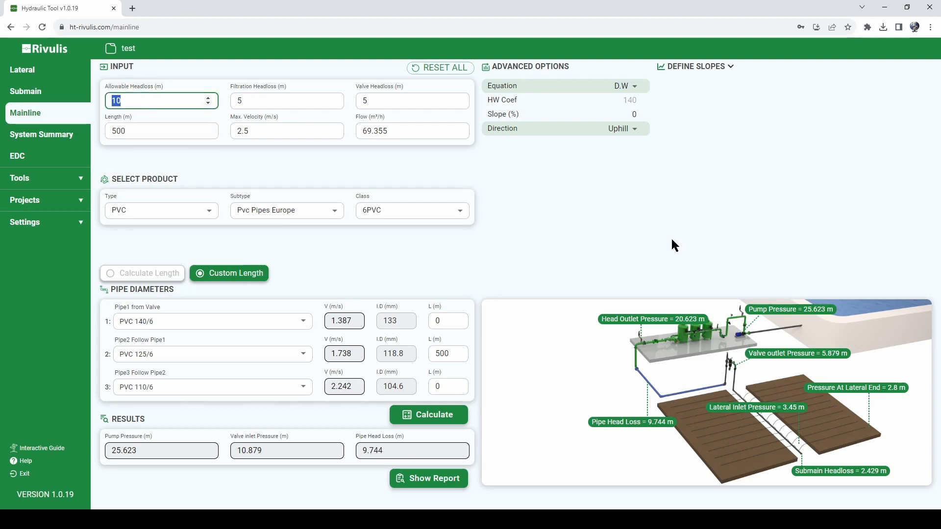
double_click(137, 450)
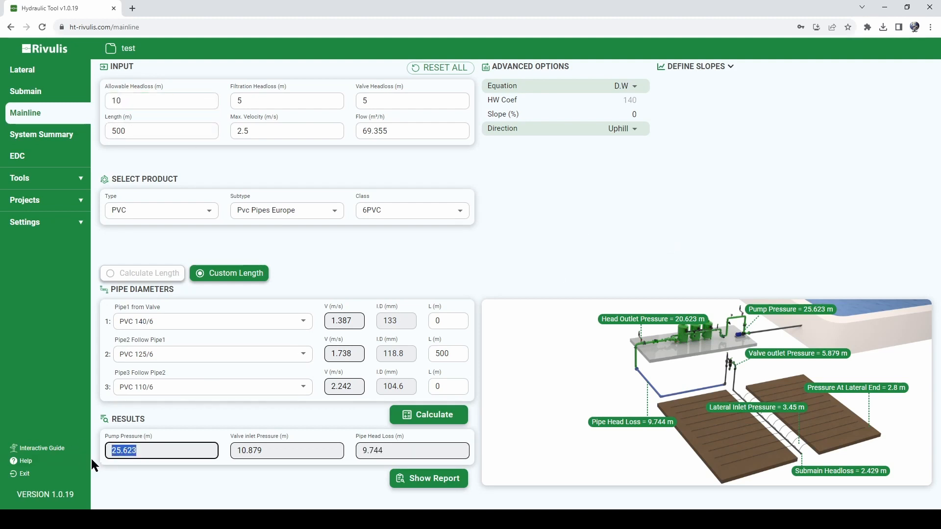
double_click(285, 451)
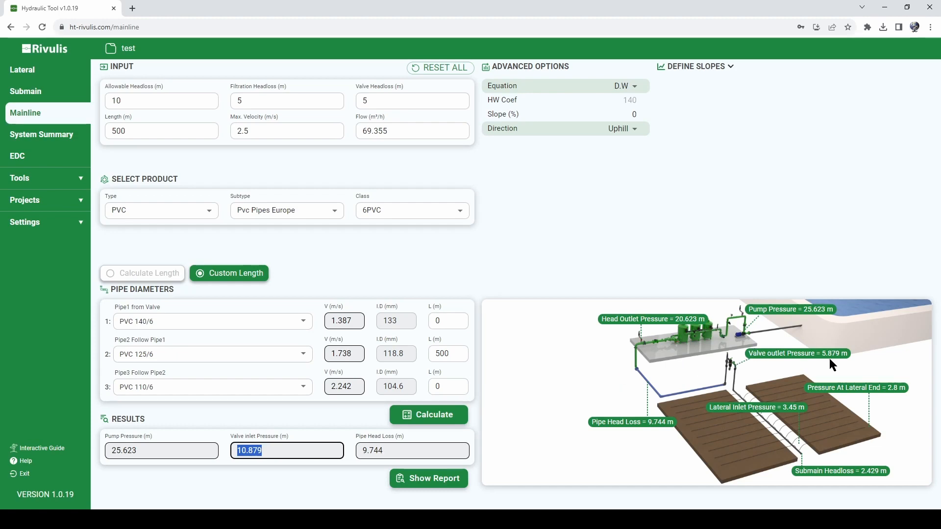
left_click_drag(826, 353, 840, 357)
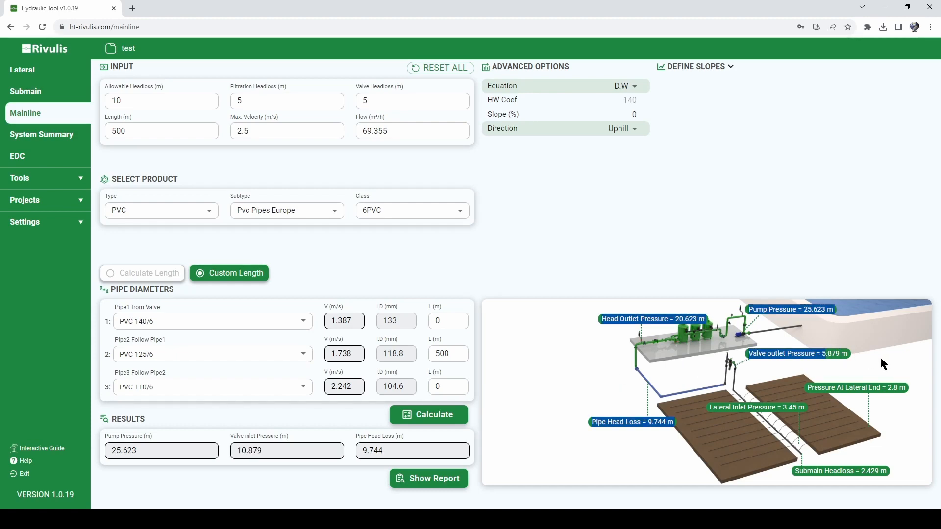